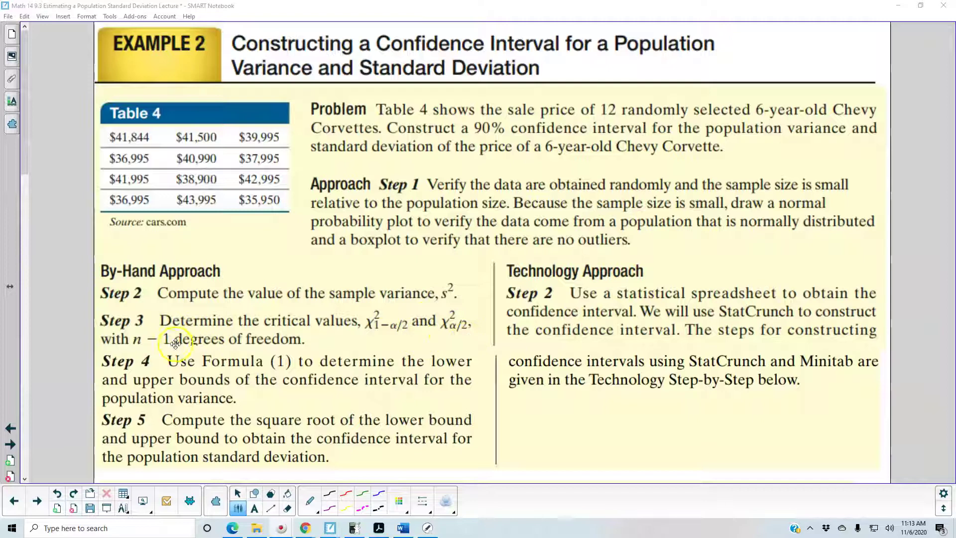
Step: Read through the Example 2 problem and approach steps down to the start of the by-hand solution
scroll(207, 343, "down", 2)
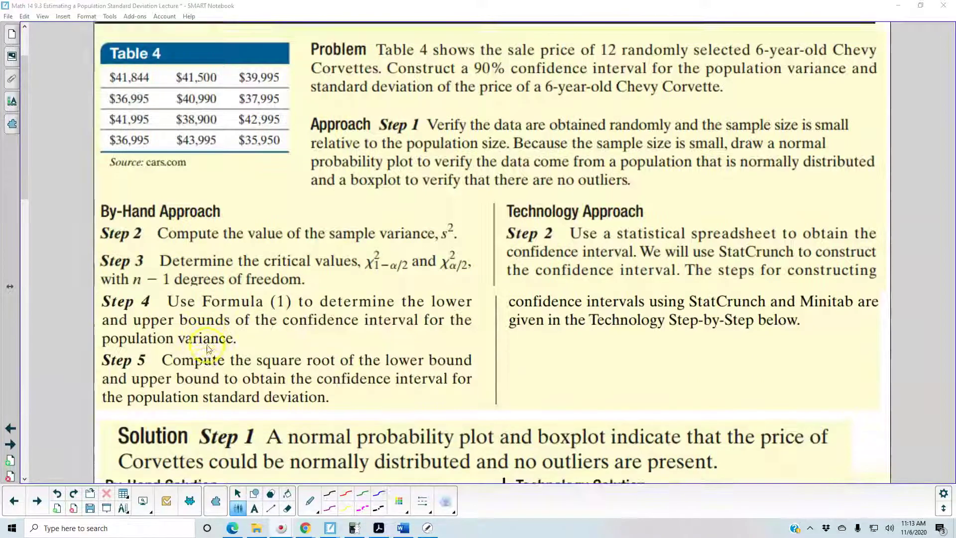
scroll(223, 301, "down", 2)
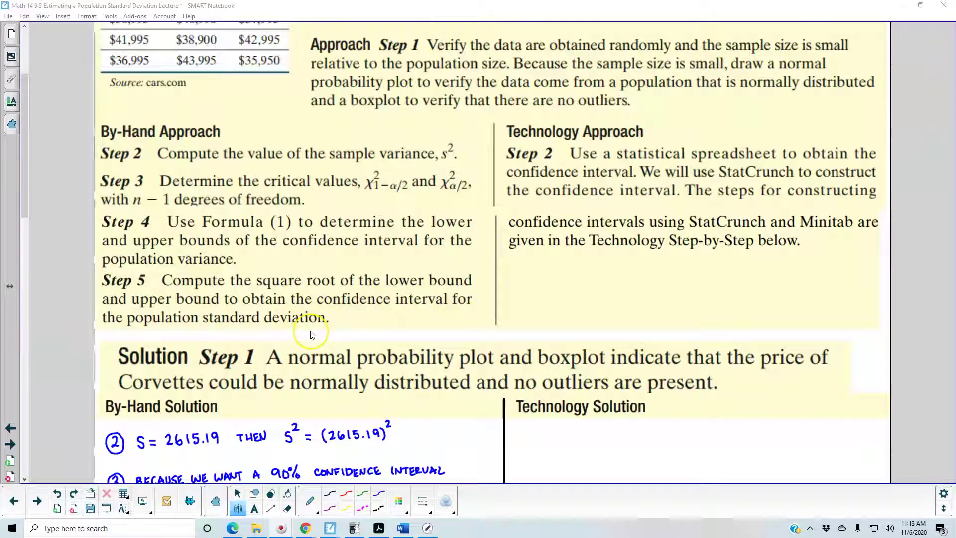
scroll(311, 334, "down", 1)
scroll(311, 334, "down", 7)
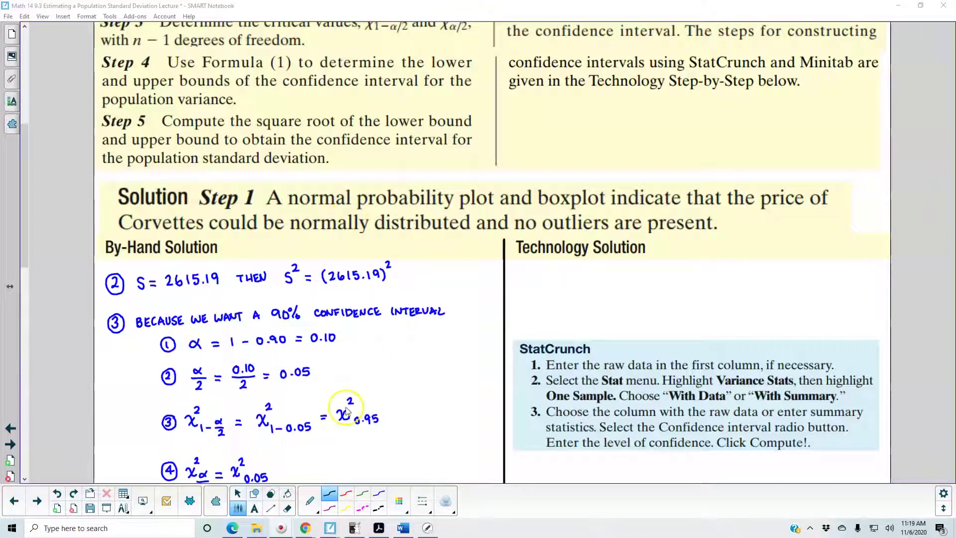
Step: Switch to StatCrunch, compare the var1 prices with Table 4 in the notebook, and reposition the window over the solution section
mouse_move(301, 529)
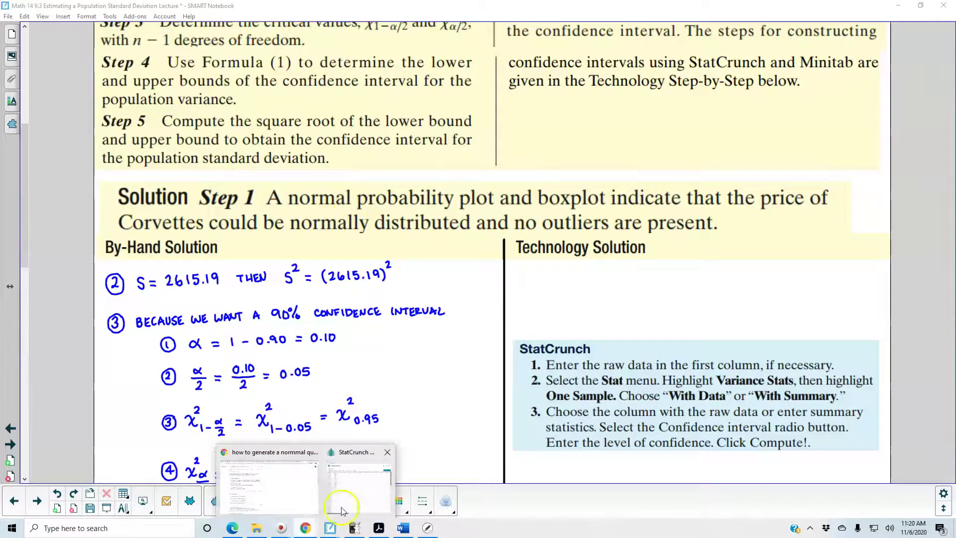
left_click(358, 486)
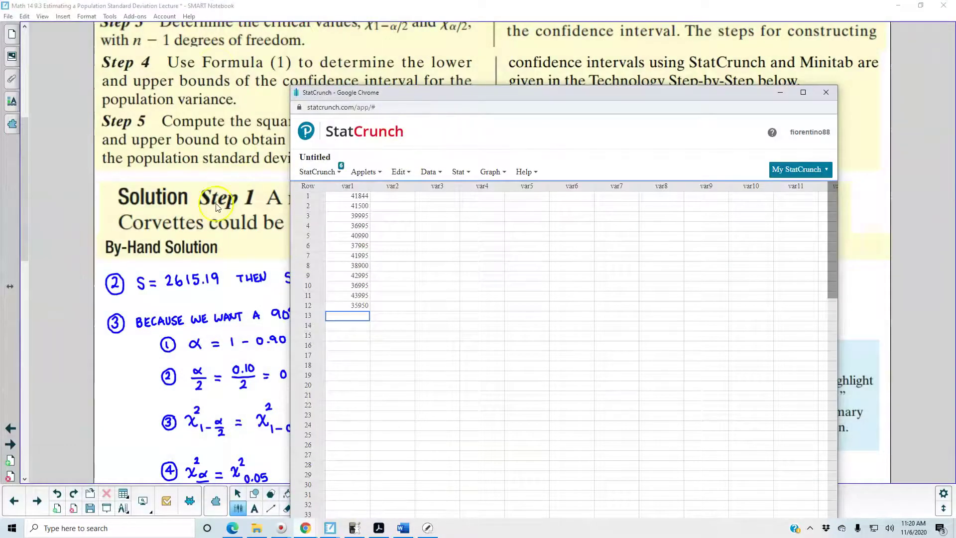
scroll(214, 184, "up", 5)
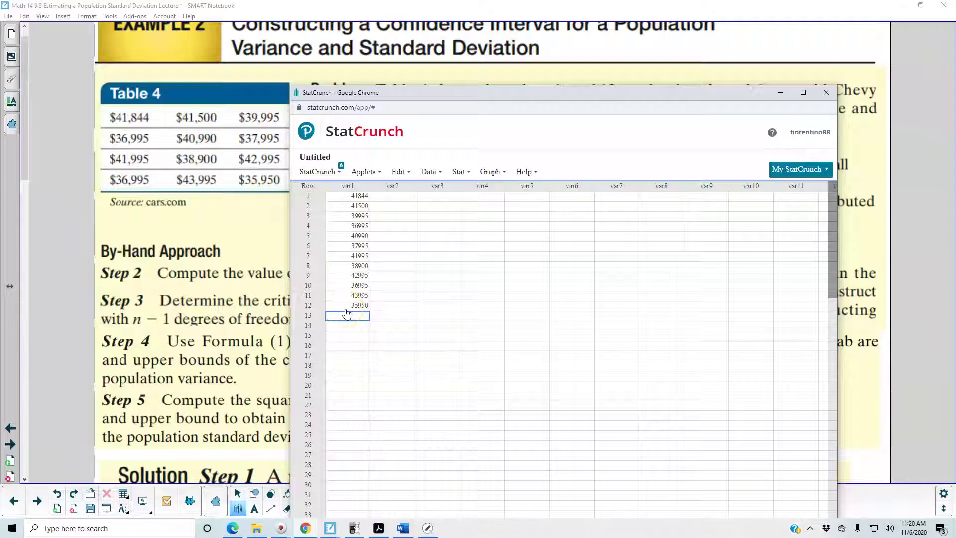
scroll(232, 304, "down", 5)
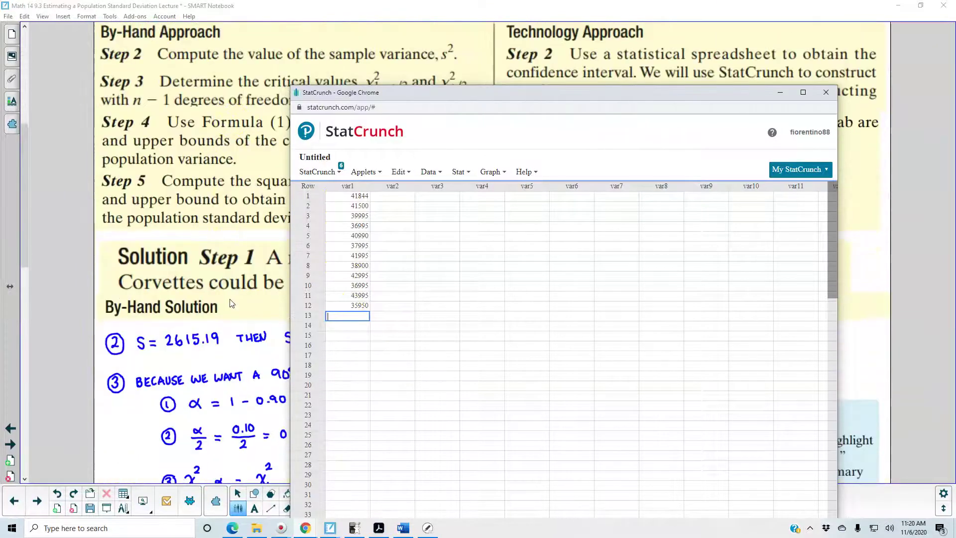
scroll(231, 303, "down", 2)
left_click_drag(434, 97, 425, 211)
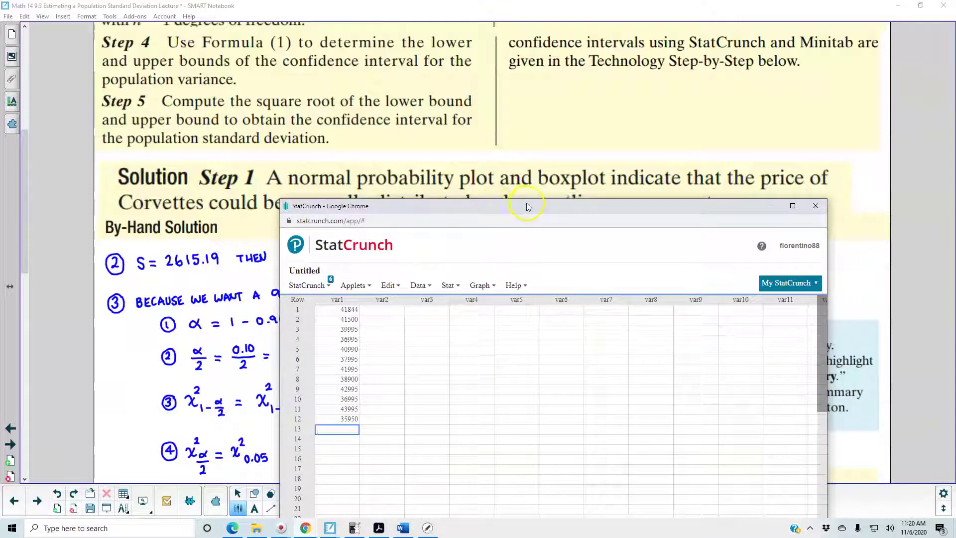
left_click_drag(554, 206, 530, 209)
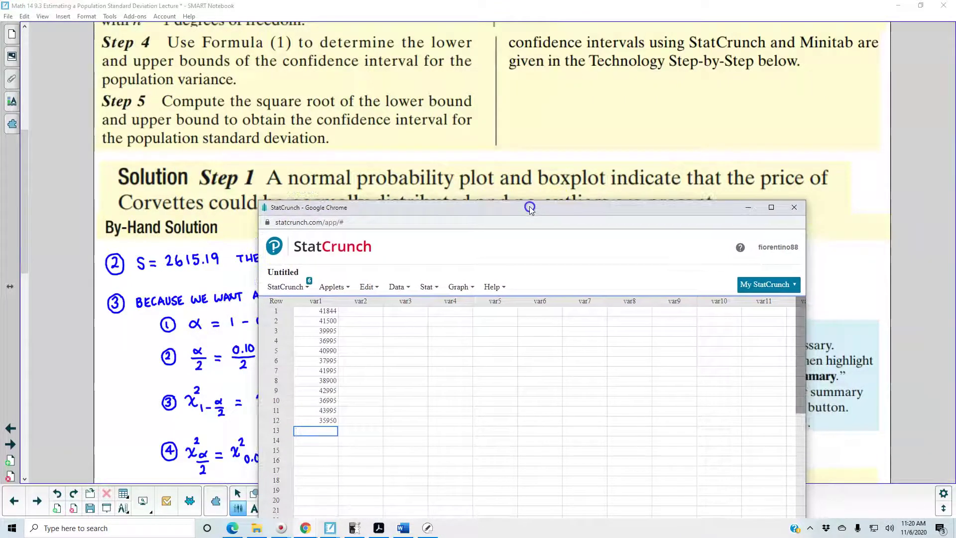
Step: Generate a QQ plot of var1 to check normality, and close the graph after viewing it
left_click(470, 288)
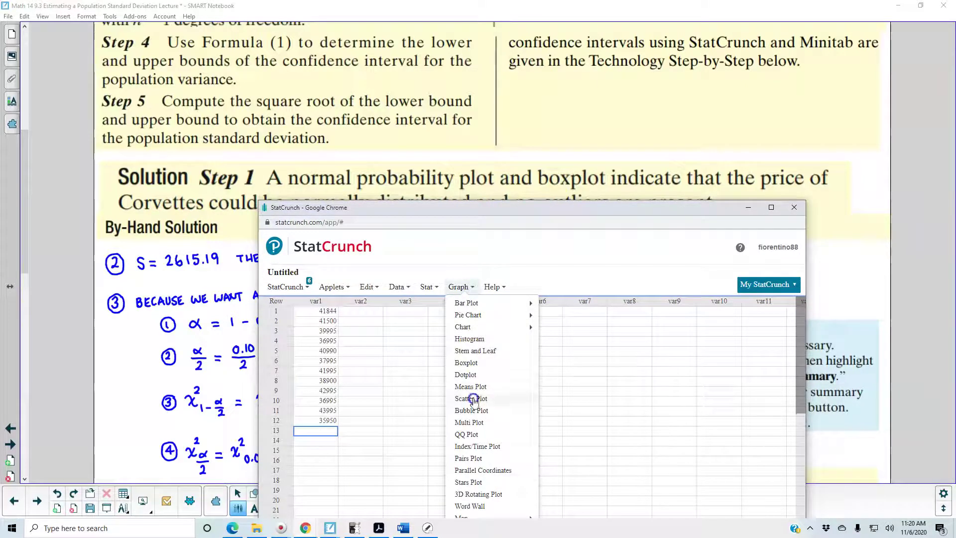
left_click(463, 436)
left_click_drag(563, 207, 632, 59)
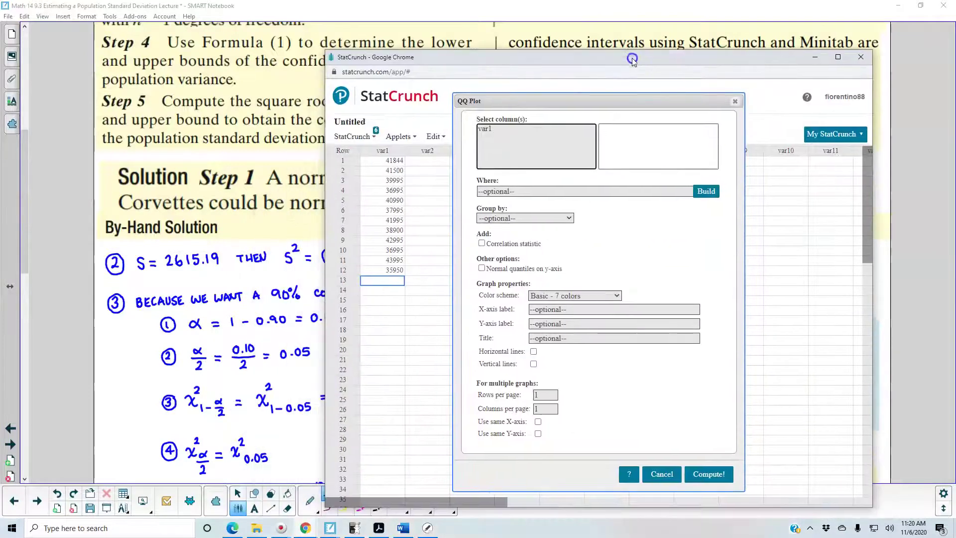
left_click(527, 128)
left_click(695, 476)
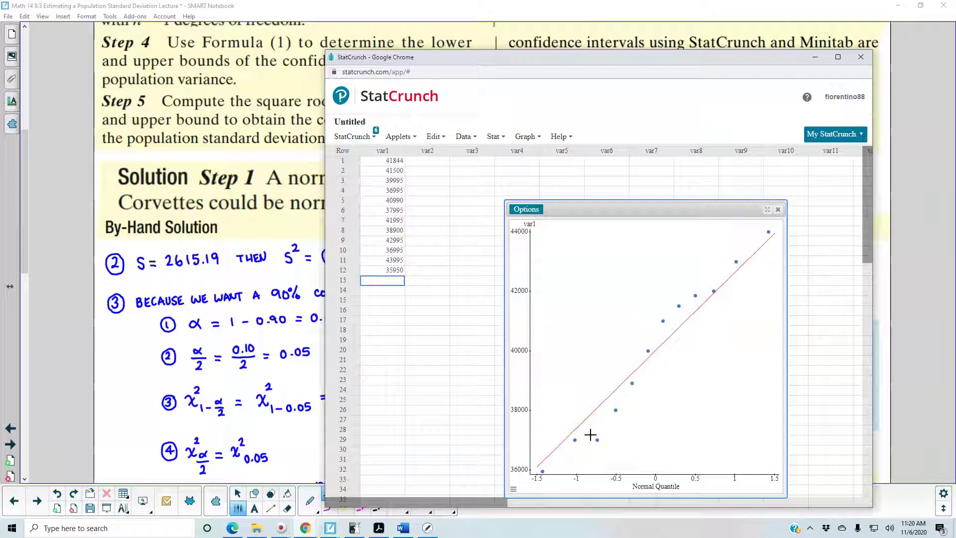
left_click(779, 212)
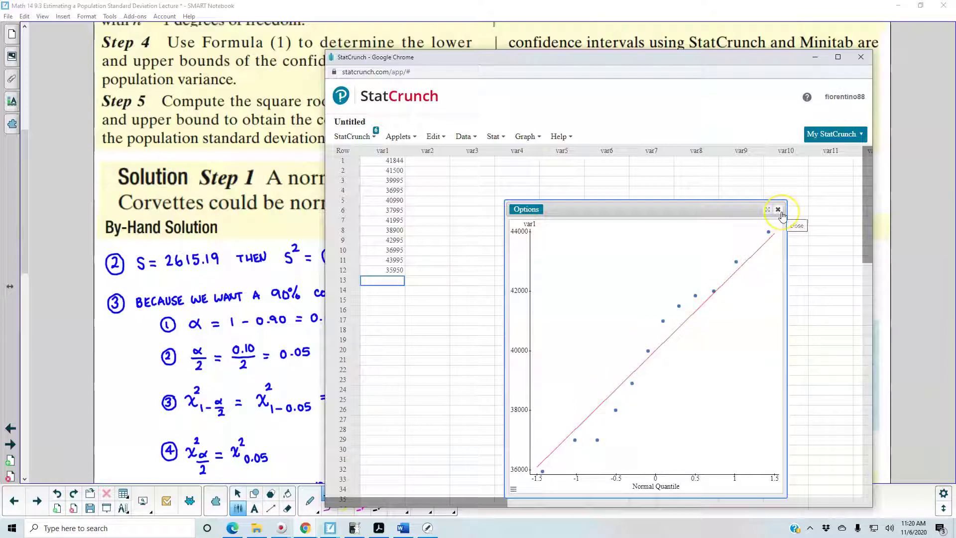
Step: Generate a horizontal boxplot of var1 with fences to identify outliers, close the graph and minimize StatCrunch
left_click(526, 136)
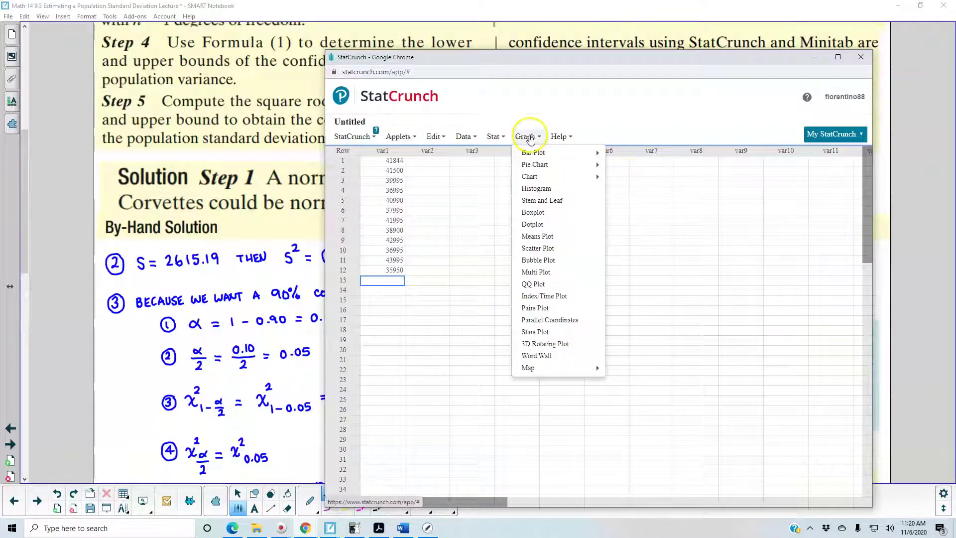
left_click(537, 217)
left_click(498, 124)
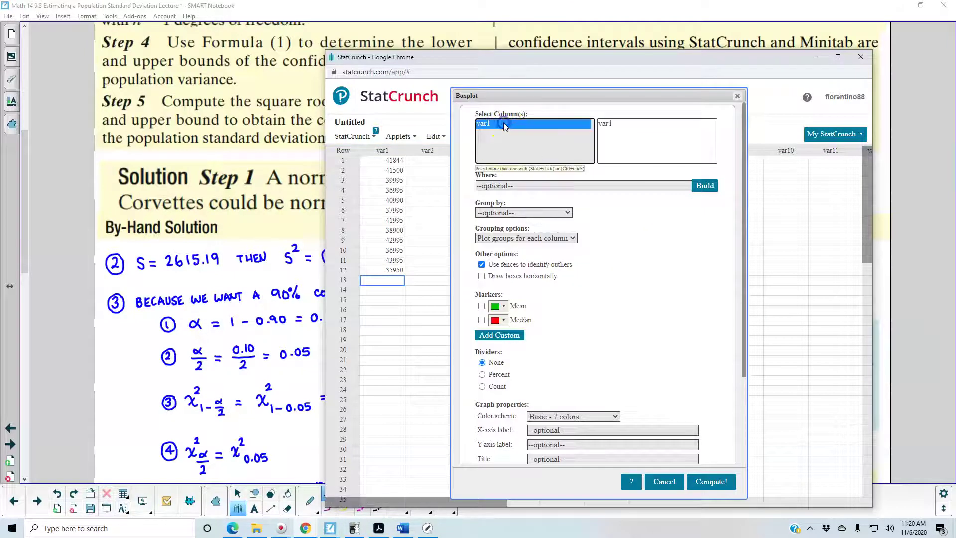
left_click(482, 276)
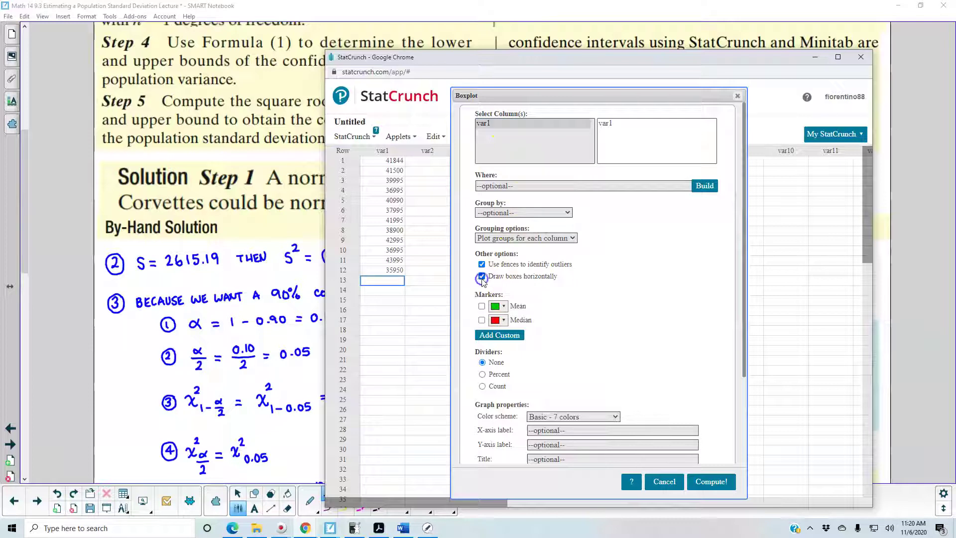
left_click(721, 481)
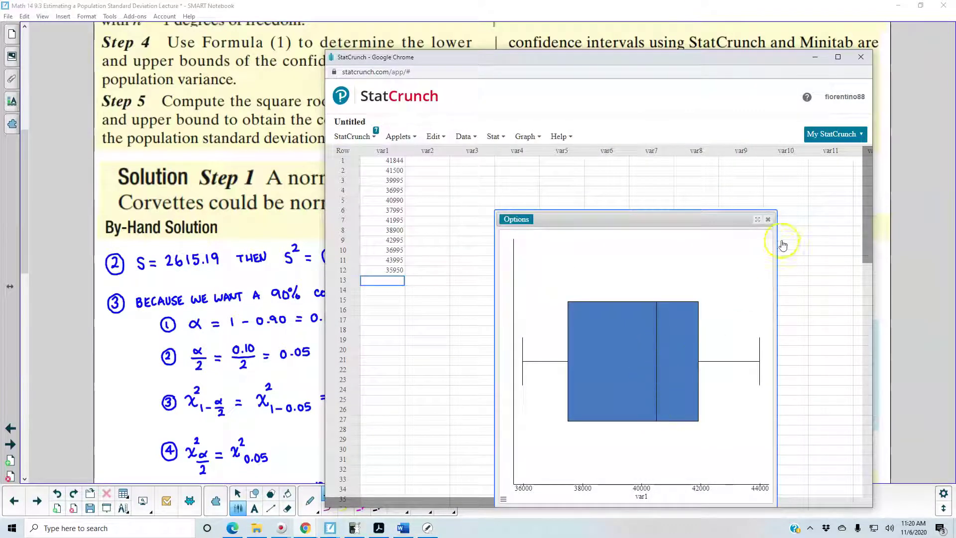
left_click(767, 219)
left_click(815, 57)
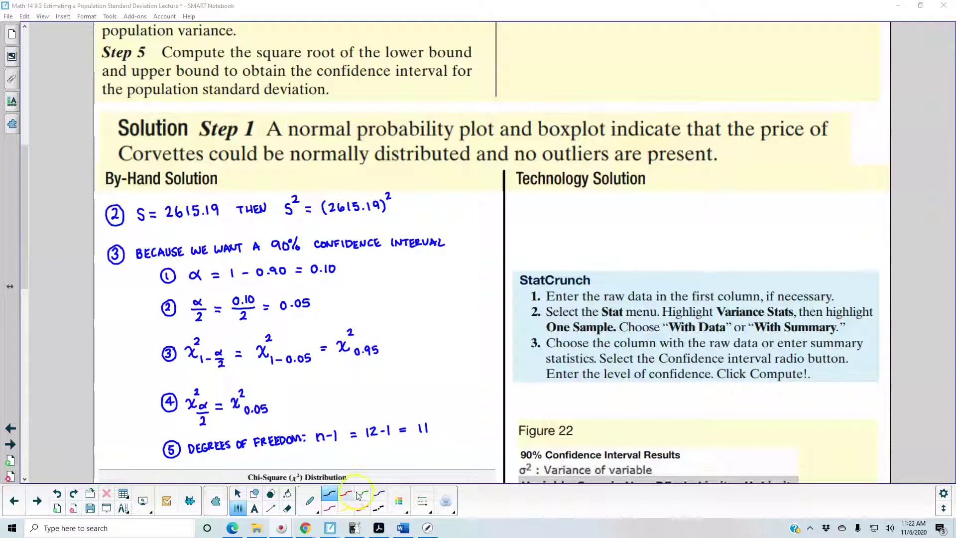
Step: Switch back to StatCrunch and compute column summary statistics for var1 showing only the standard deviation
mouse_move(310, 531)
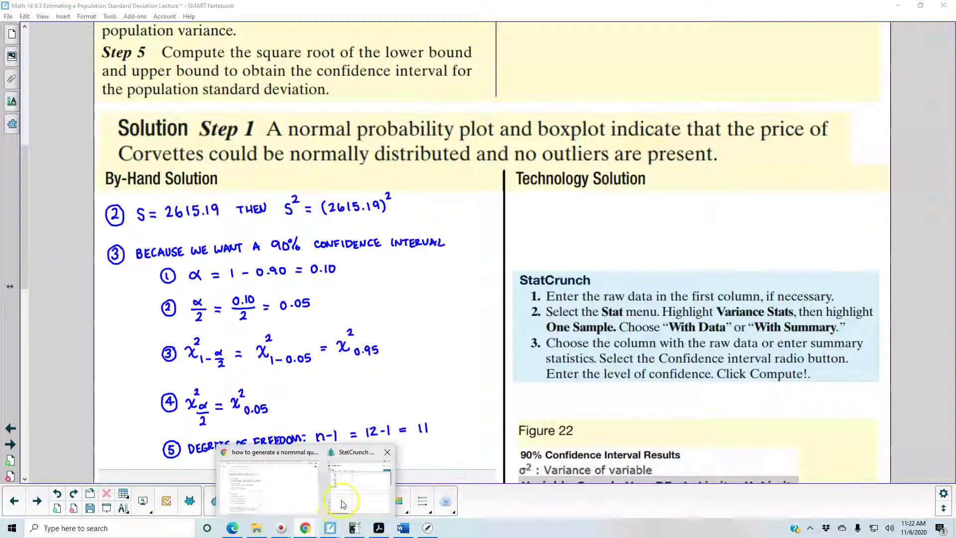
left_click(365, 480)
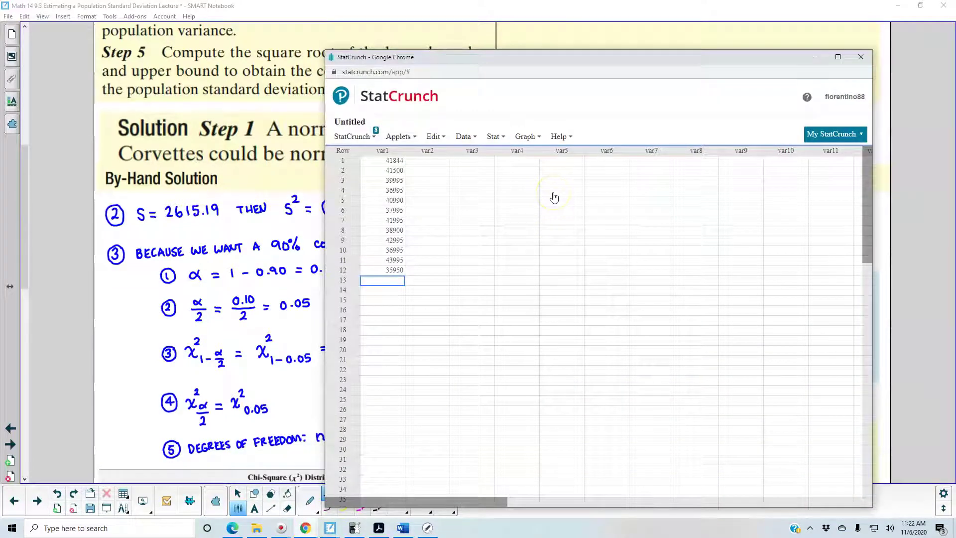
left_click(500, 140)
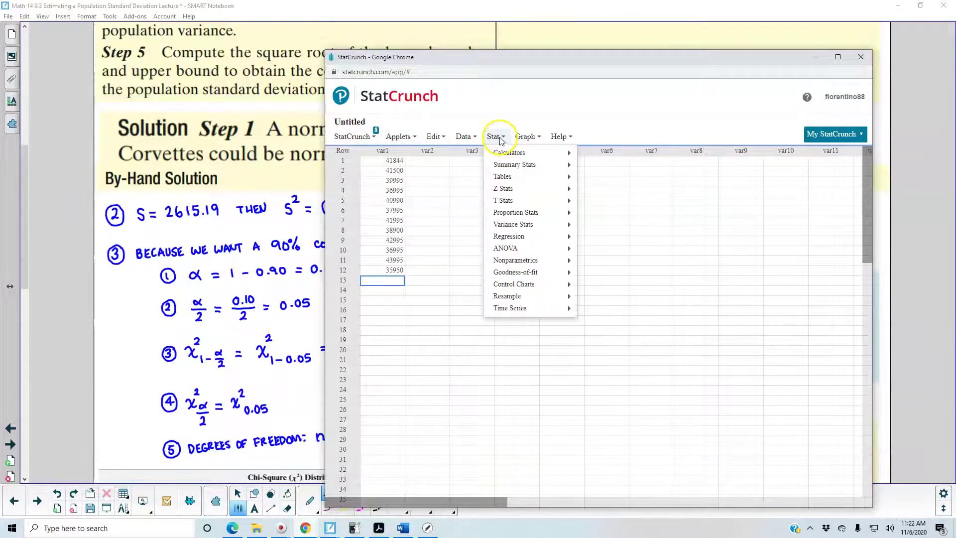
mouse_move(505, 154)
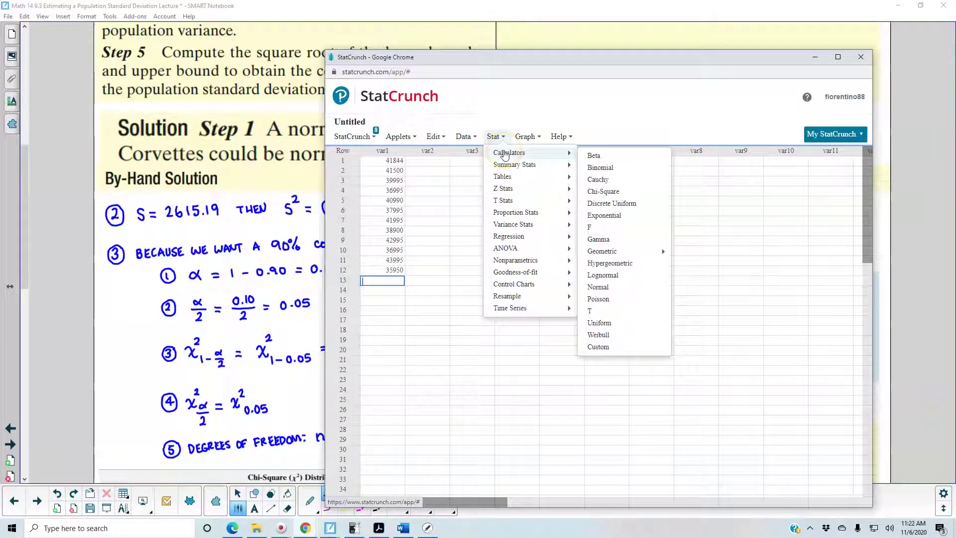
left_click(587, 166)
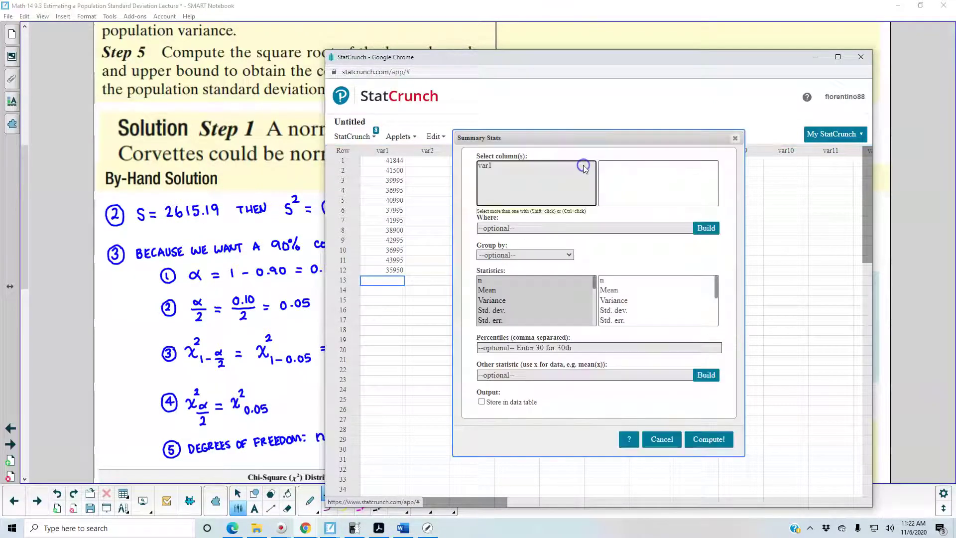
left_click(517, 167)
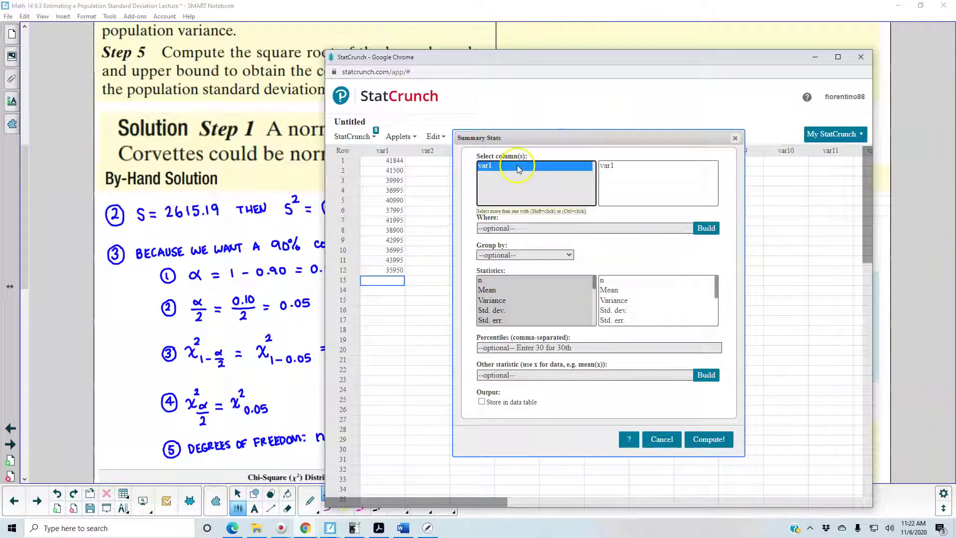
left_click(499, 311)
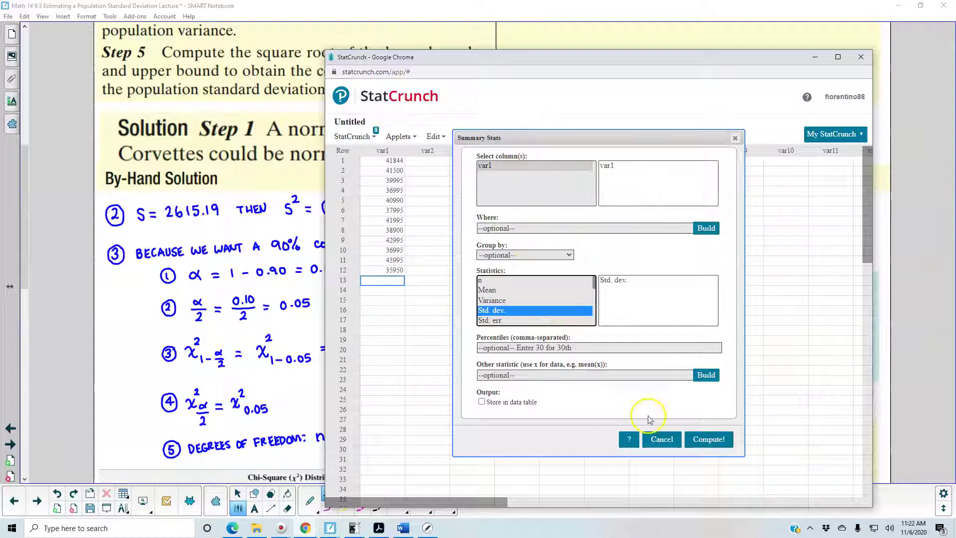
left_click(703, 439)
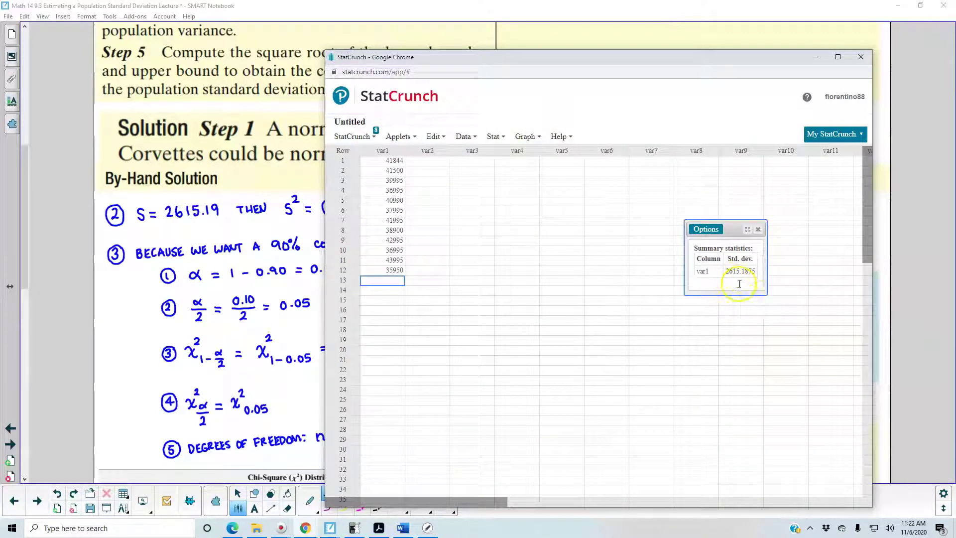
Step: Enlarge the summary statistics result and move it near the data column, close it and return to SMART Notebook
left_click_drag(765, 294, 806, 331)
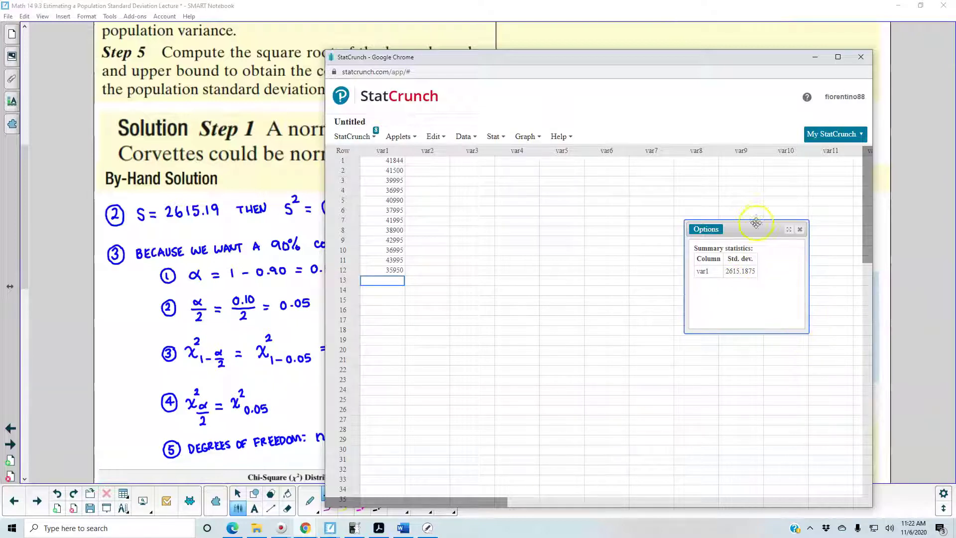
left_click_drag(749, 226, 505, 207)
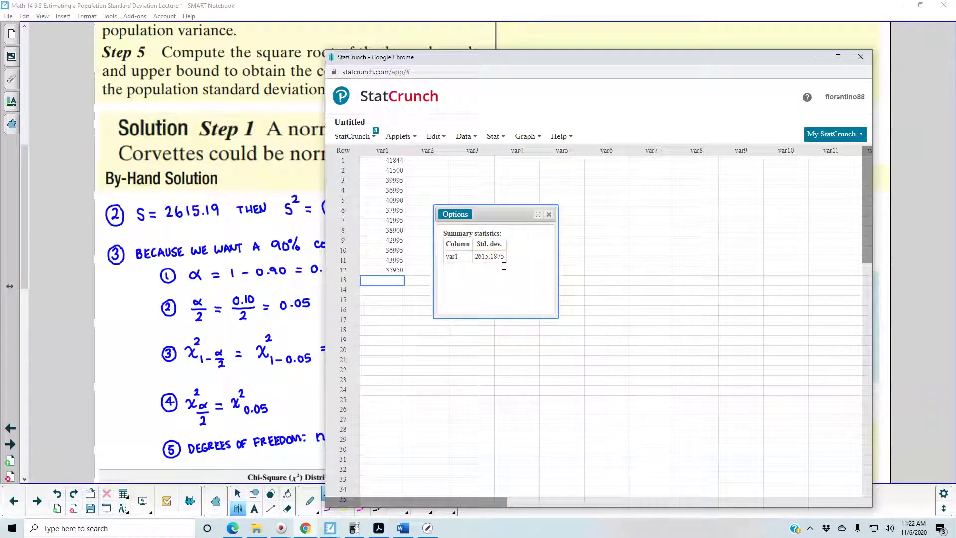
left_click(548, 215)
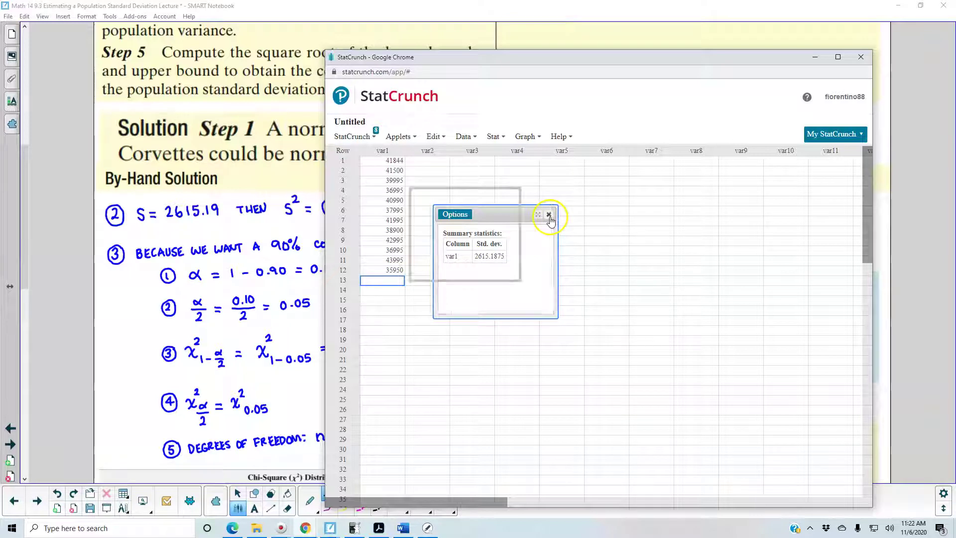
left_click(532, 11)
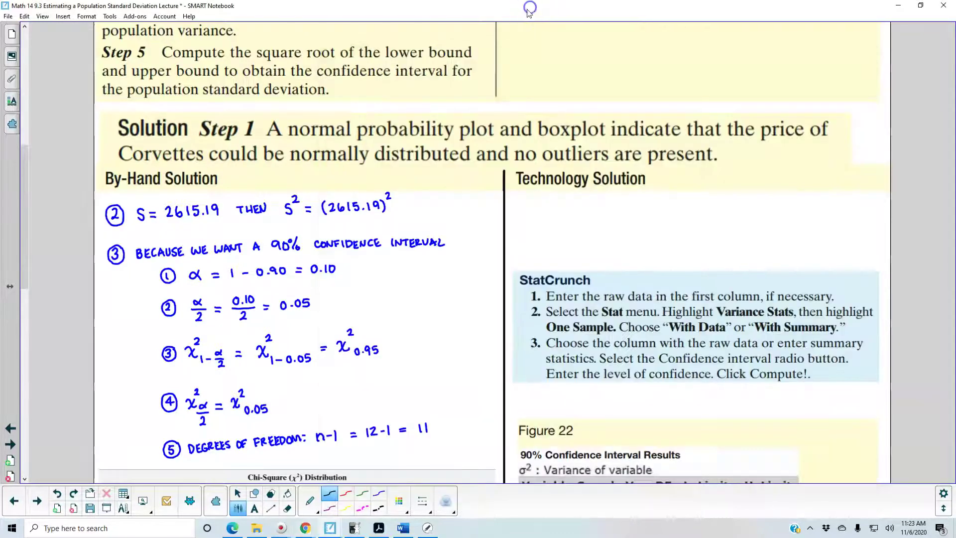
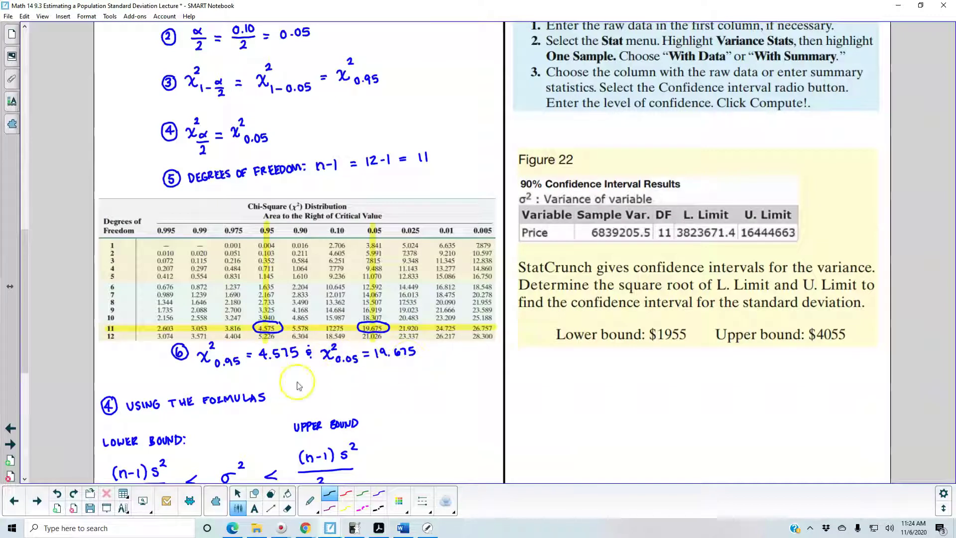
Step: Examine the by-hand variance bound formulas, the square-root step for the standard deviation, and the final interpretation
left_click_drag(25, 277, 20, 321)
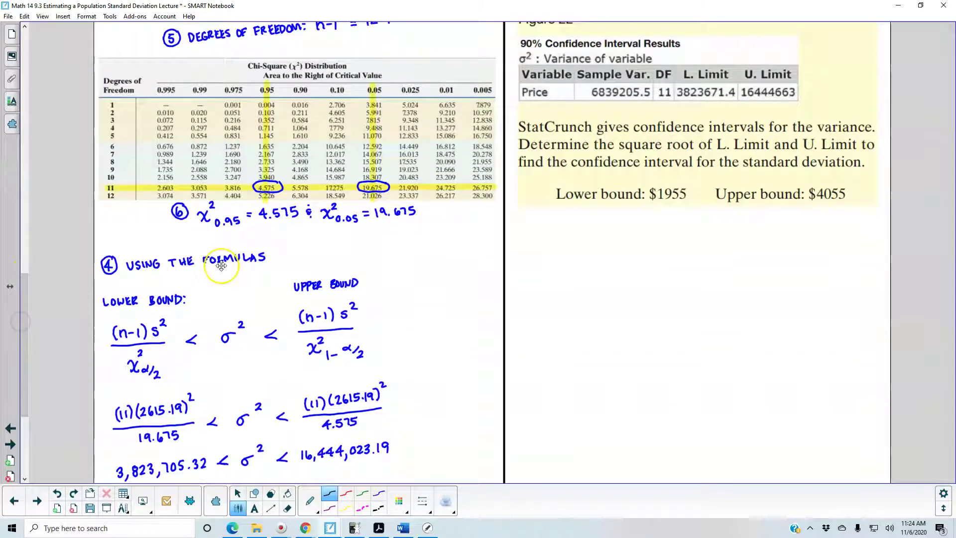
scroll(198, 307, "down", 1)
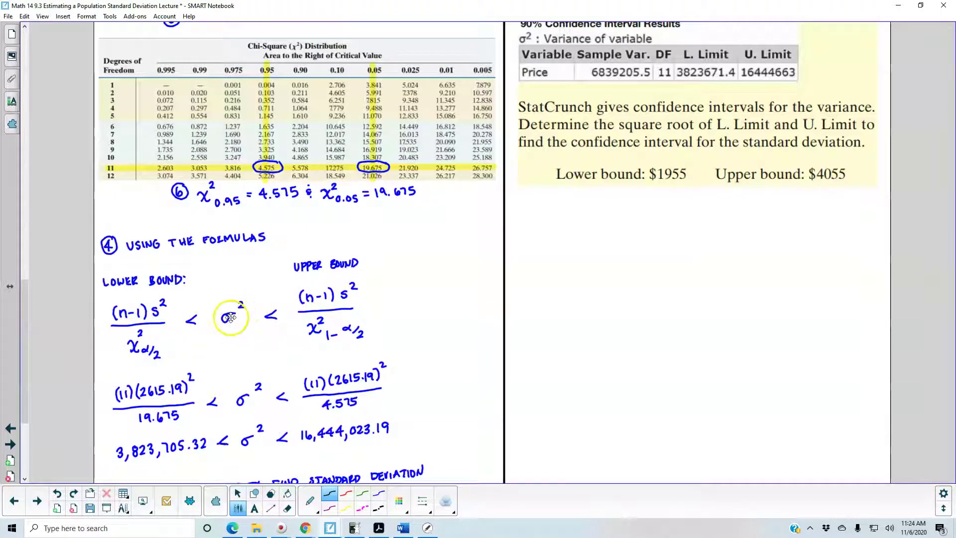
scroll(28, 303, "down", 3)
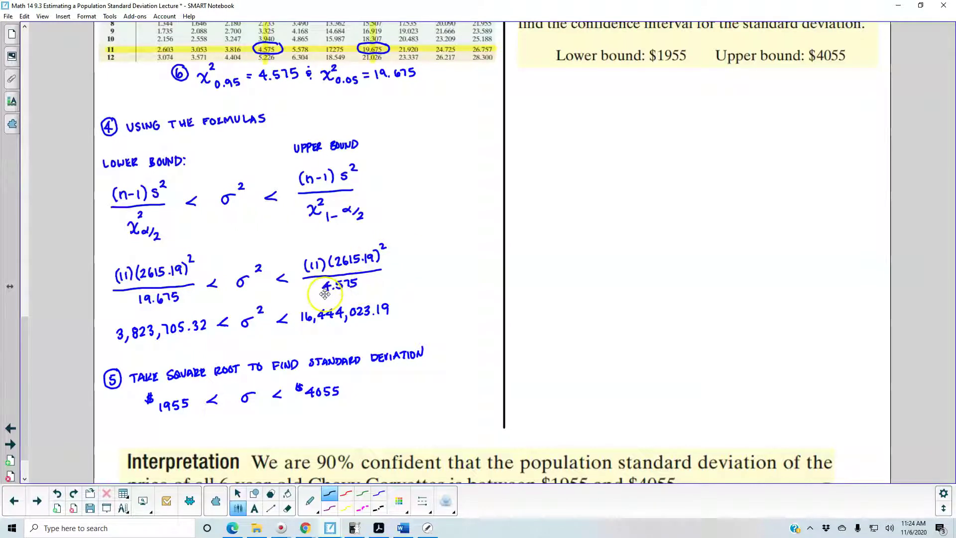
scroll(281, 309, "down", 1)
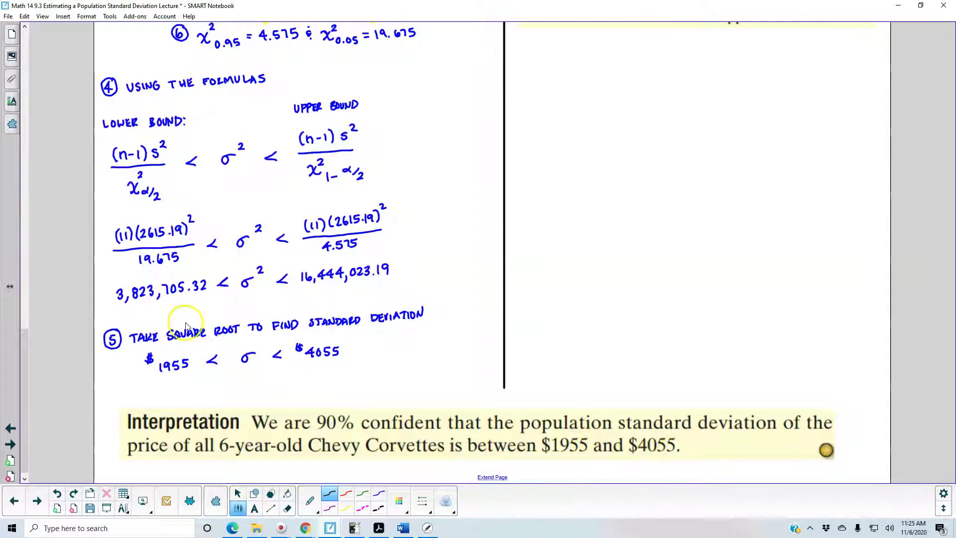
Step: Review the StatCrunch instructions in the notes' Technology Solution section, checking the StatCrunch data sheet briefly and minimizing it again
left_click_drag(28, 366, 52, 193)
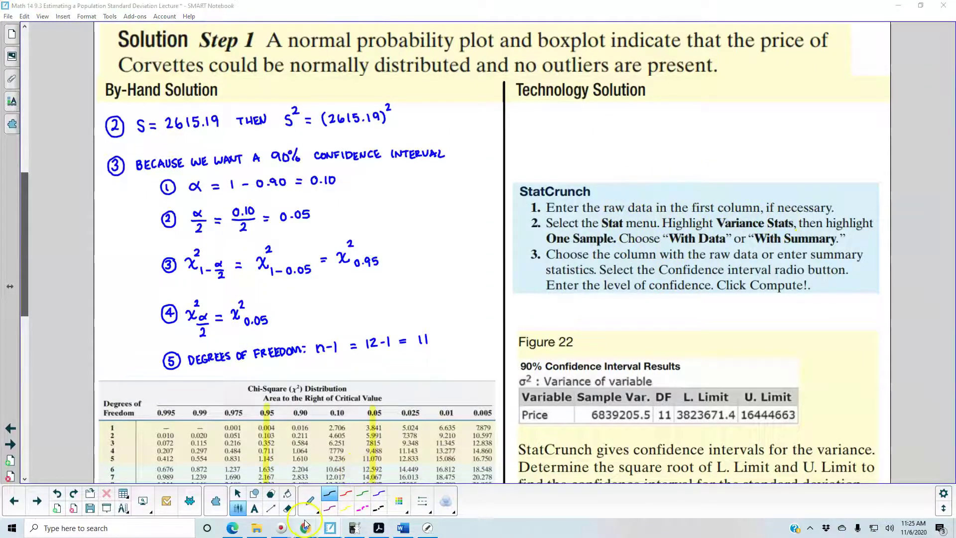
mouse_move(308, 527)
left_click(362, 496)
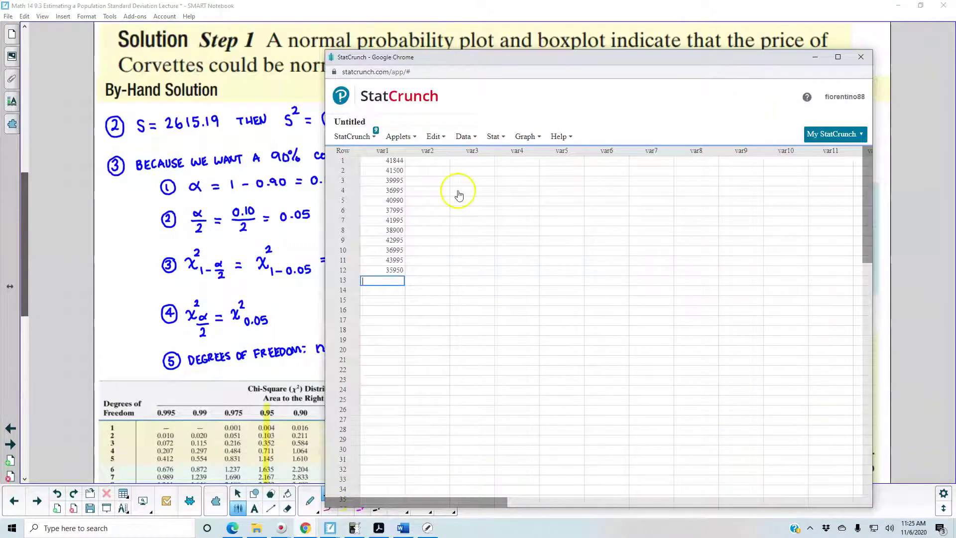
left_click(812, 57)
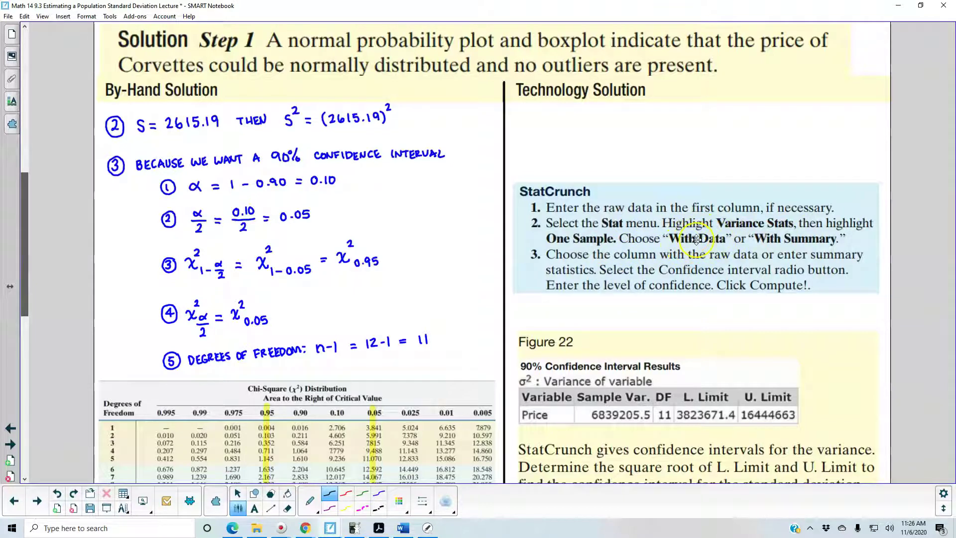
Step: Switch to StatCrunch, move its window off the notes' instructions and open the one-sample variance analysis with data
mouse_move(302, 528)
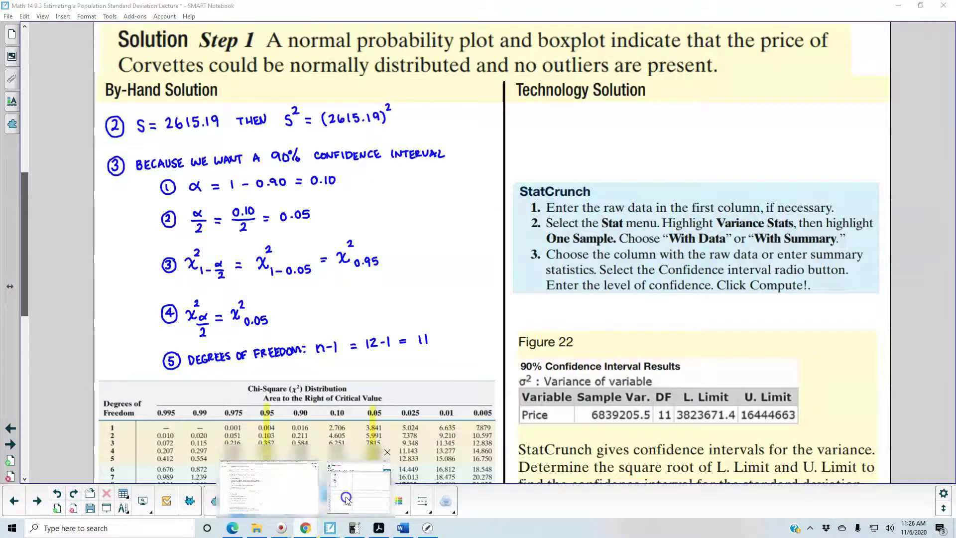
left_click(351, 478)
left_click_drag(600, 63, 293, 78)
left_click(188, 151)
mouse_move(227, 230)
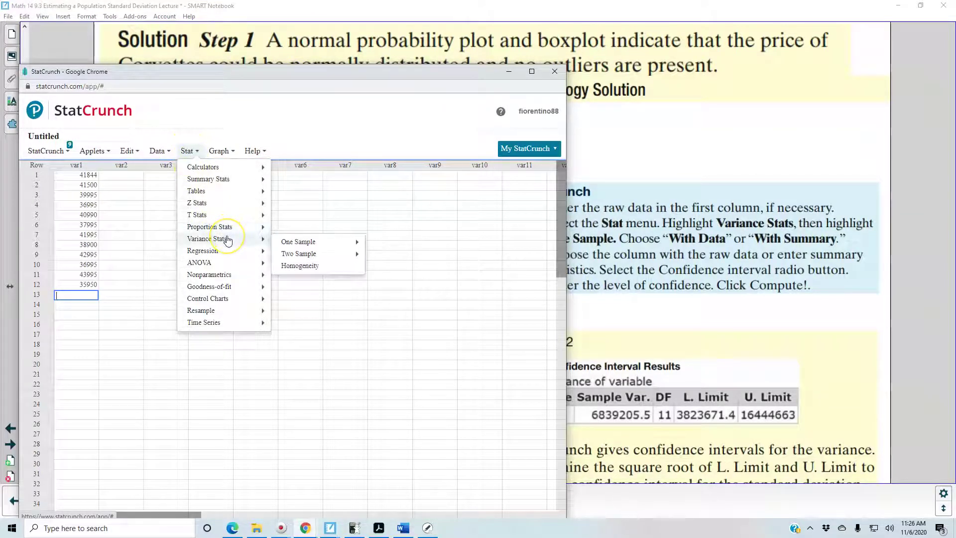
mouse_move(305, 244)
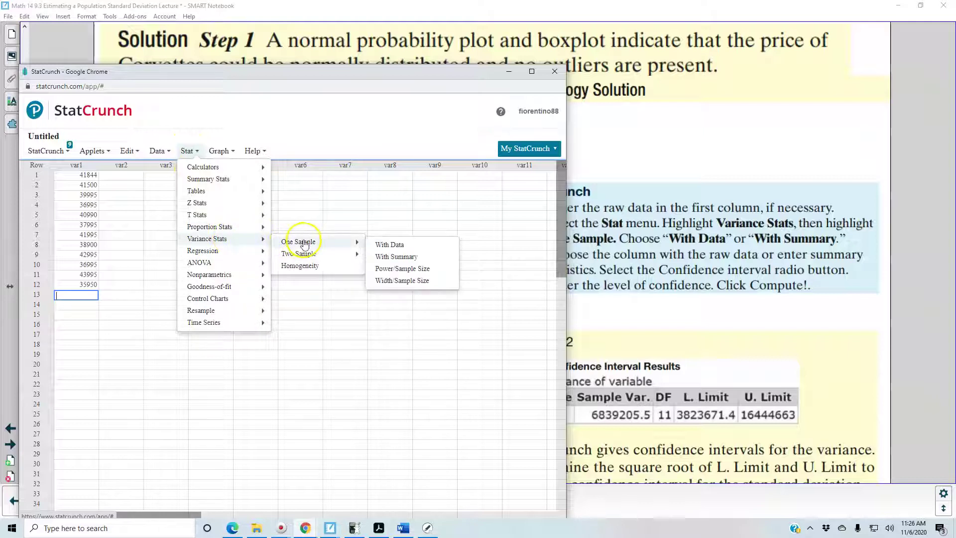
left_click(395, 245)
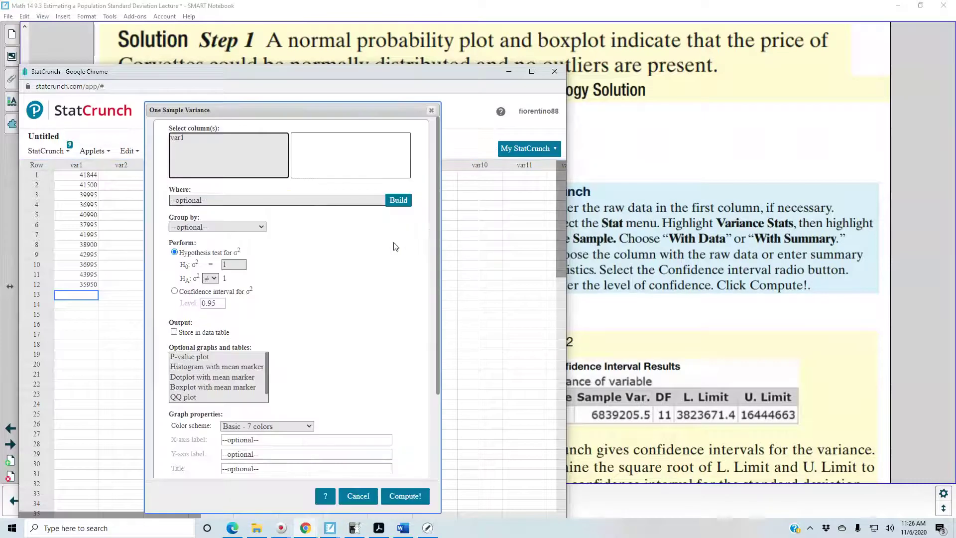
Step: Compute a confidence interval for the variance of var1 at level 0.90
left_click(187, 138)
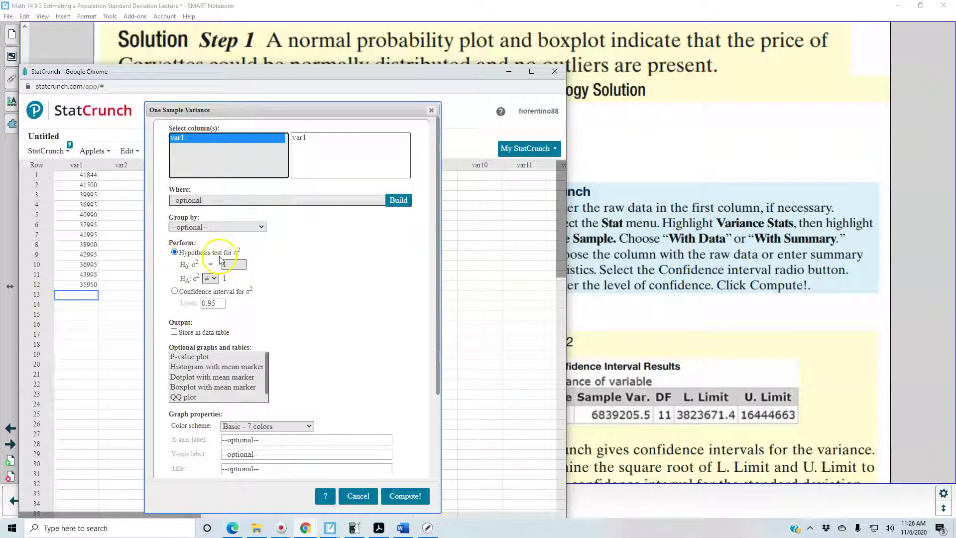
left_click(174, 291)
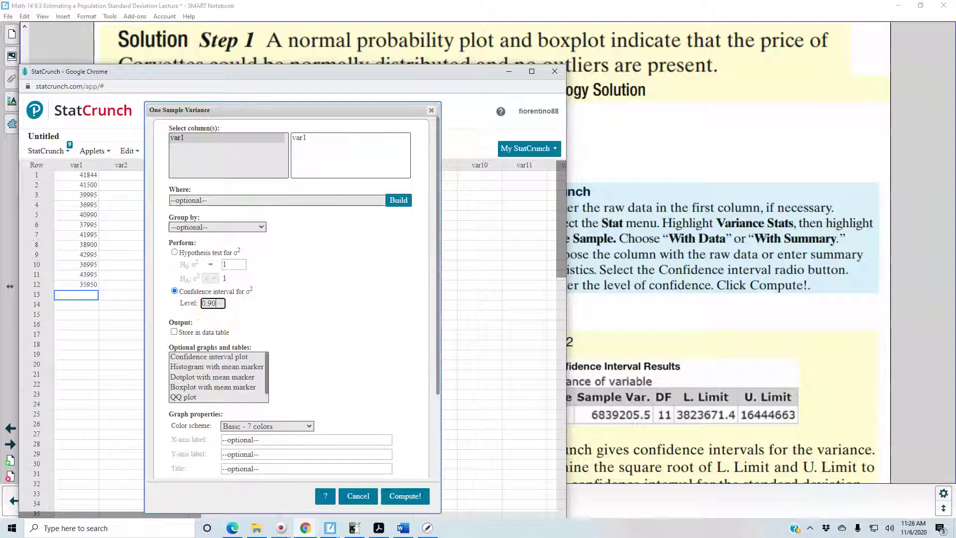
left_click(398, 501)
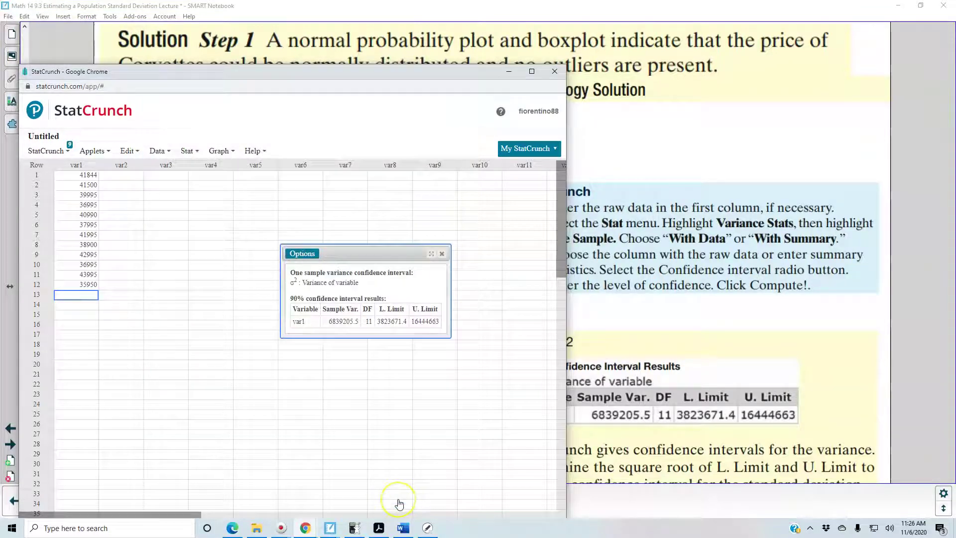
Step: Move the StatCrunch window clear of Figure 22, compare its variance interval with the notes' technology solution and minimize StatCrunch
left_click_drag(468, 73, 382, 113)
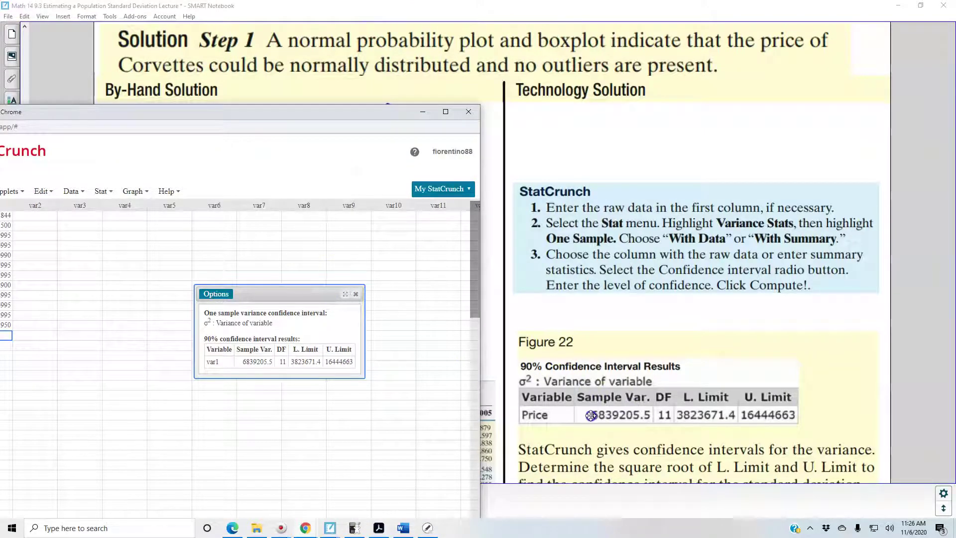
left_click(237, 340)
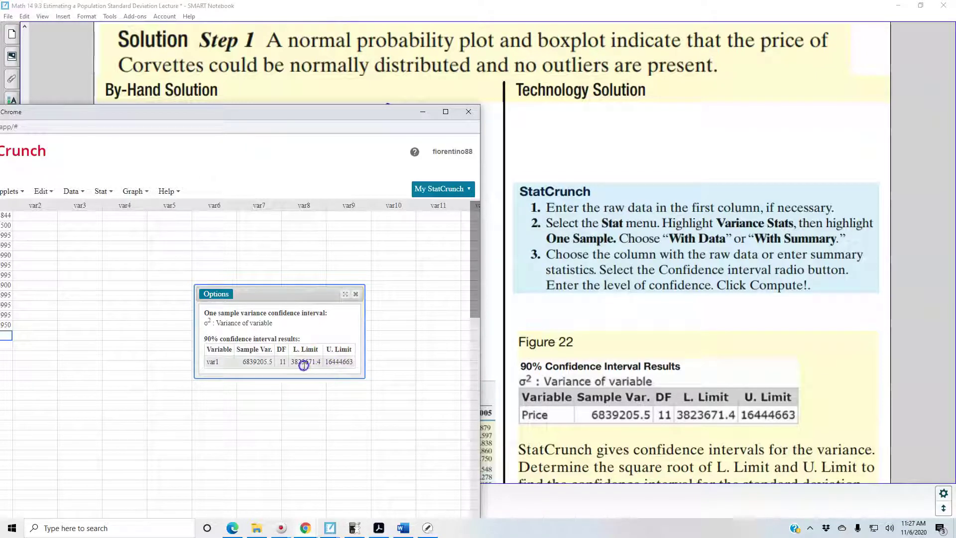
scroll(590, 396, "down", 3)
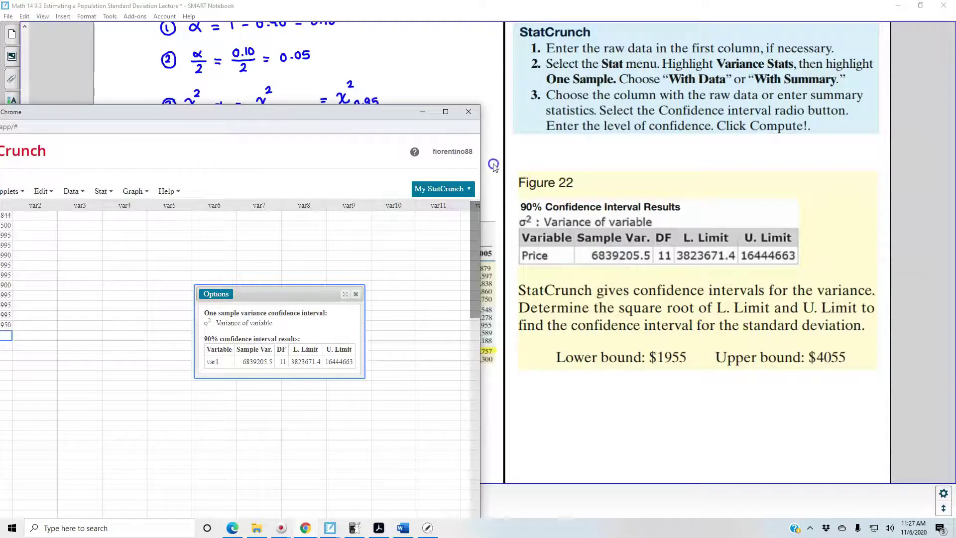
left_click(423, 112)
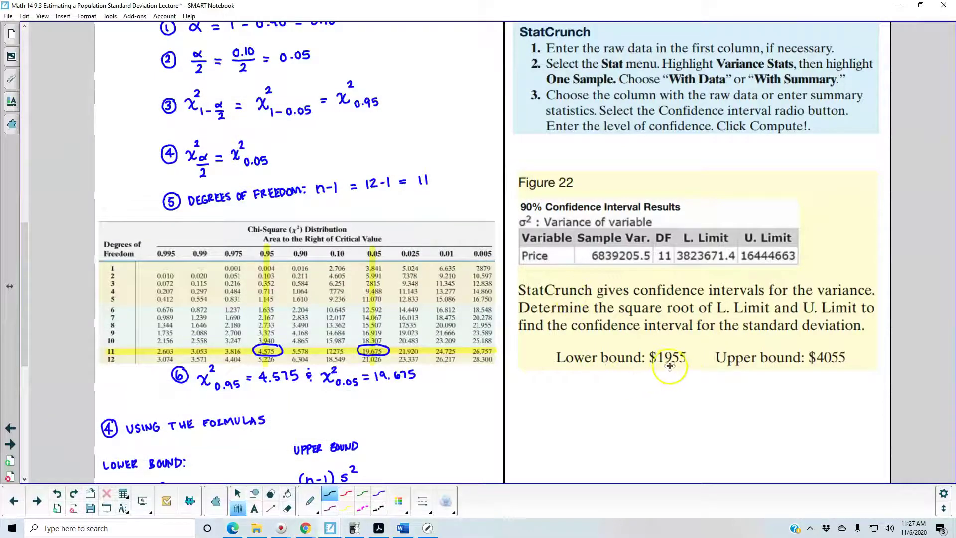
Step: Compare the technology solution's standard deviation bounds with the by-hand square-root step and review the interpretation
scroll(685, 372, "down", 1)
scroll(684, 372, "down", 5)
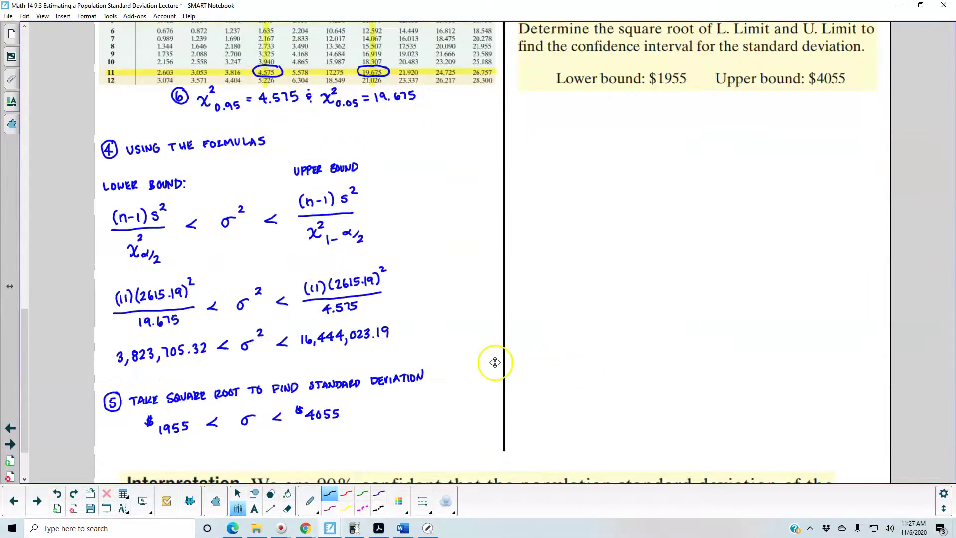
scroll(237, 421, "down", 1)
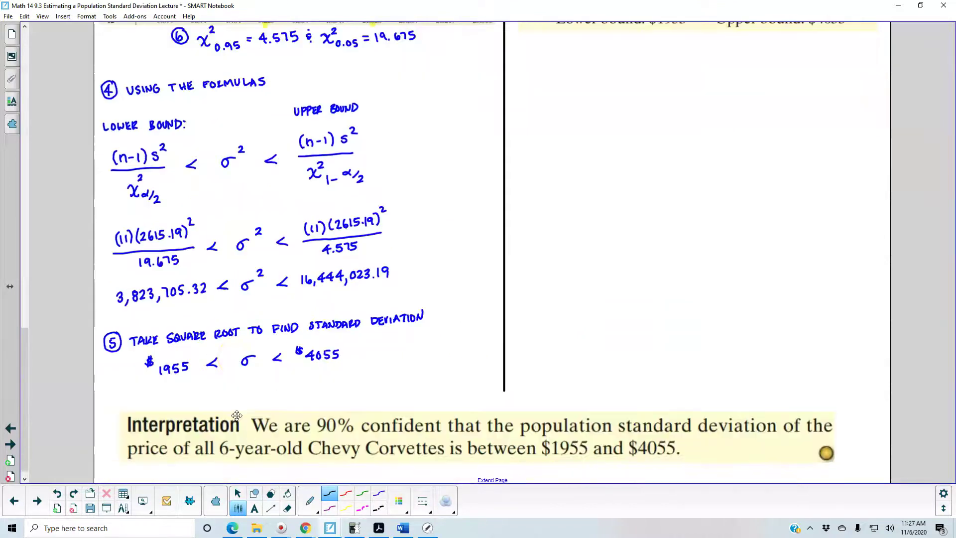